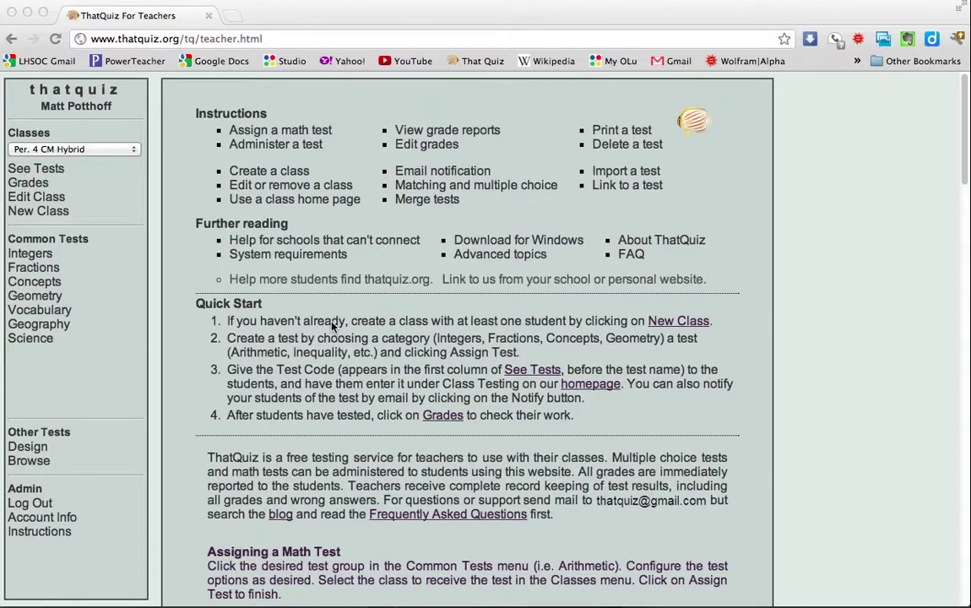
Step: Open your designed tests and switch the active class to 'test'
click(34, 449)
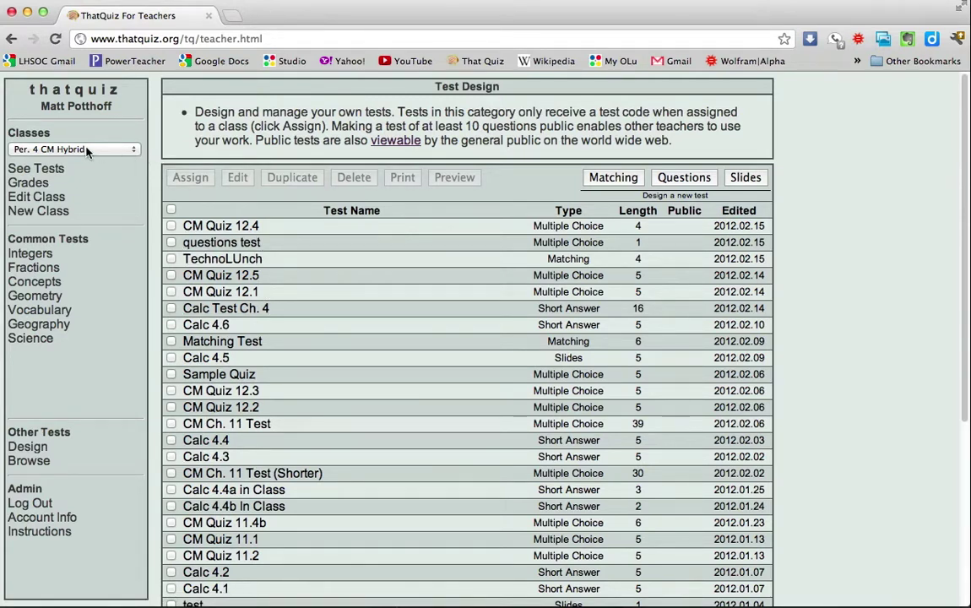
click(131, 152)
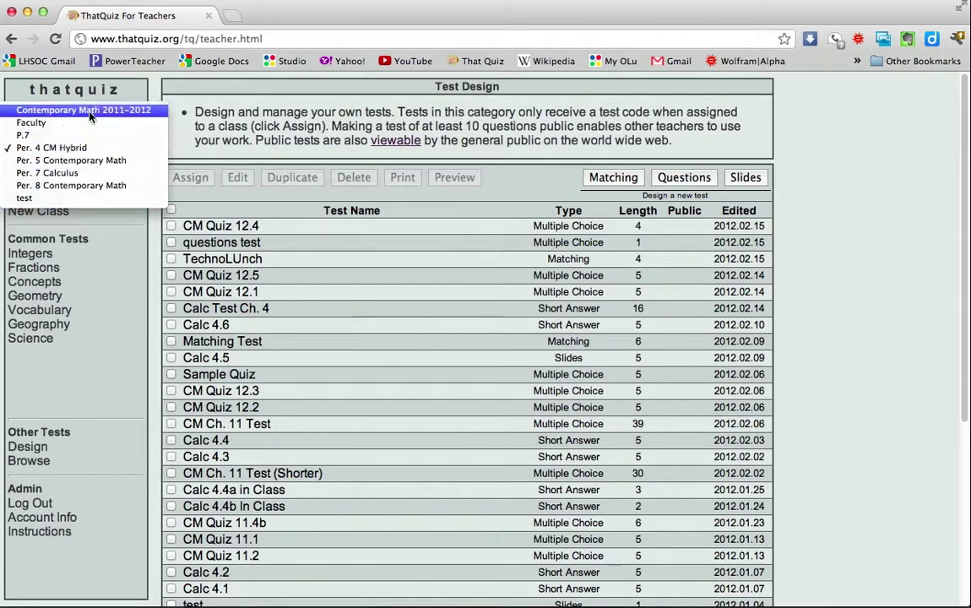
click(87, 200)
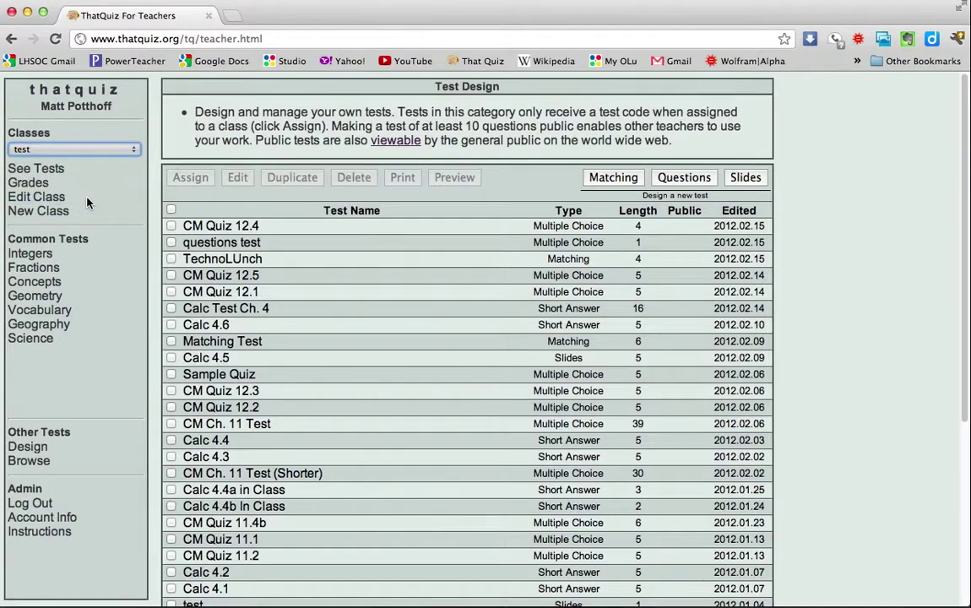
Step: Assign the TechnoLUnch and questions test quizzes to the 'test' class
click(171, 259)
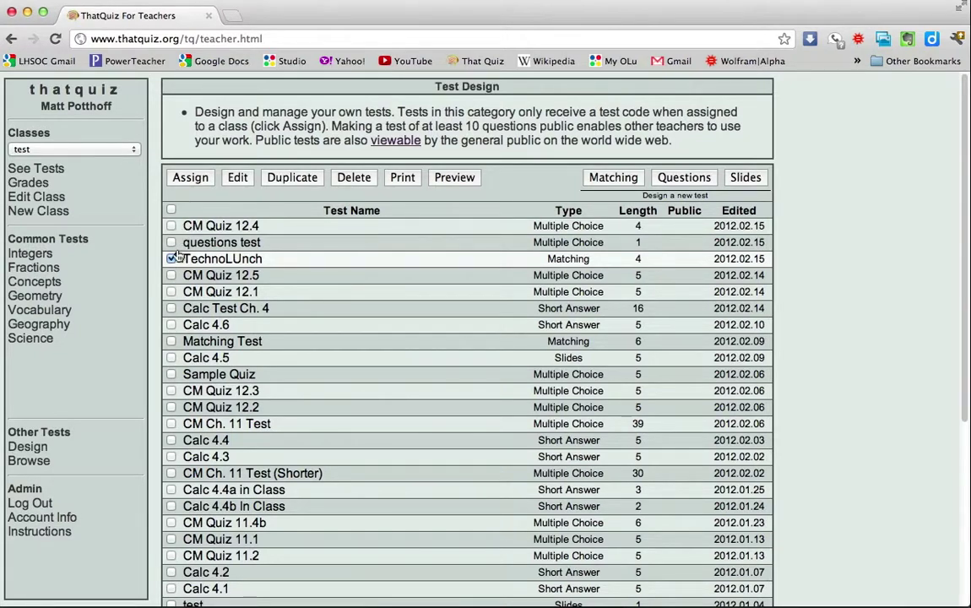
click(172, 242)
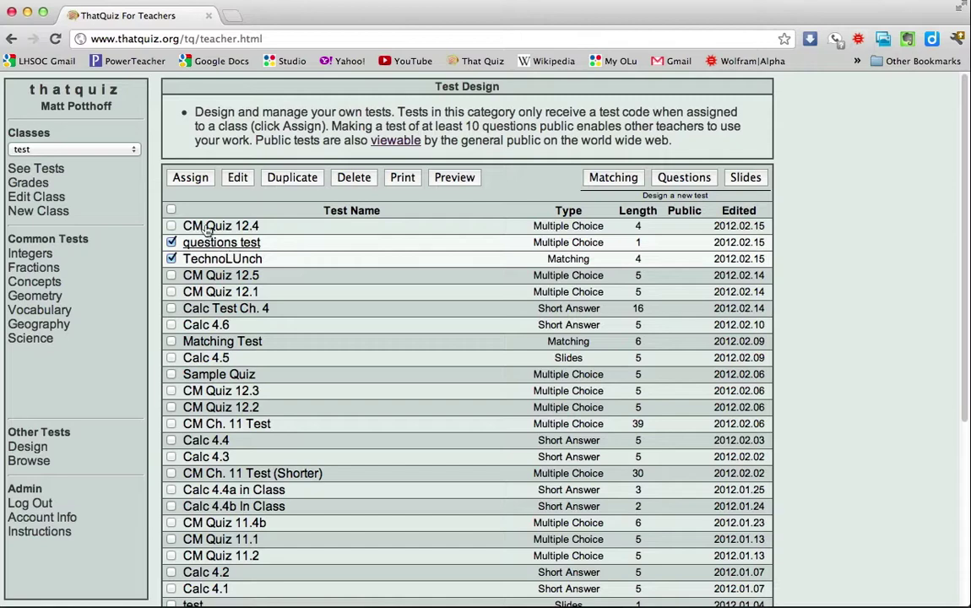
click(191, 178)
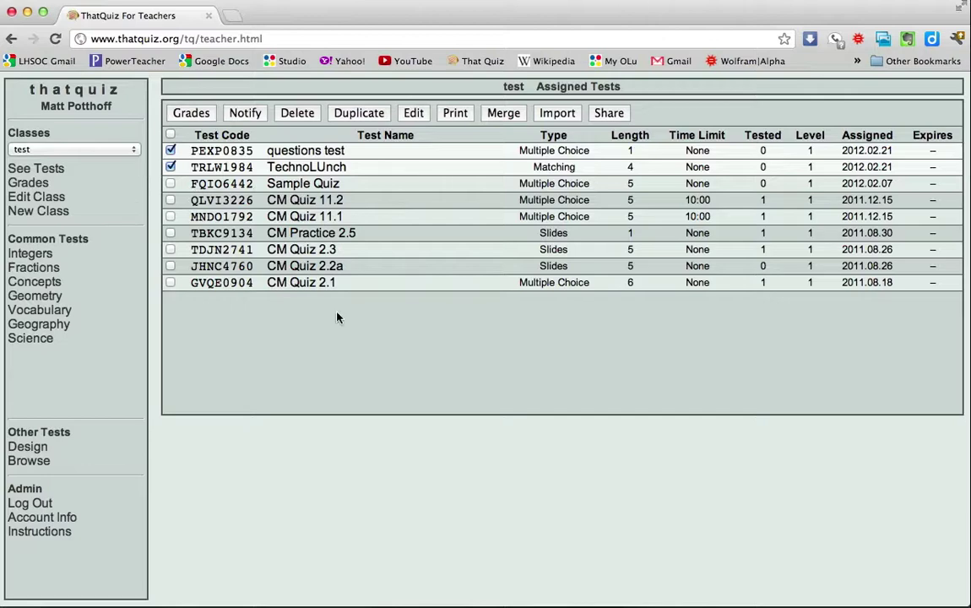
Step: Reload the class's Assigned Tests list and open Sample Quiz for editing
click(55, 171)
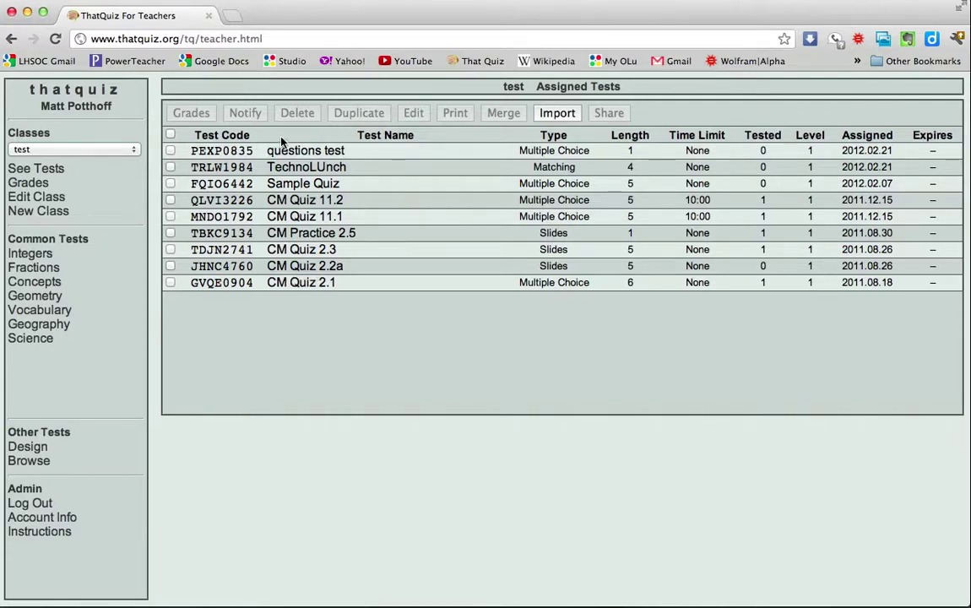
click(172, 151)
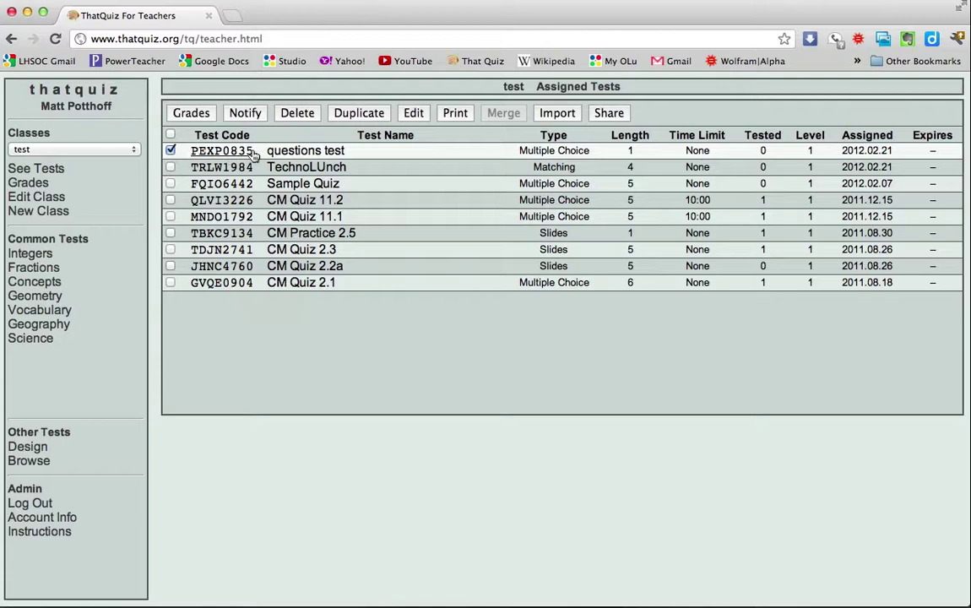
click(170, 151)
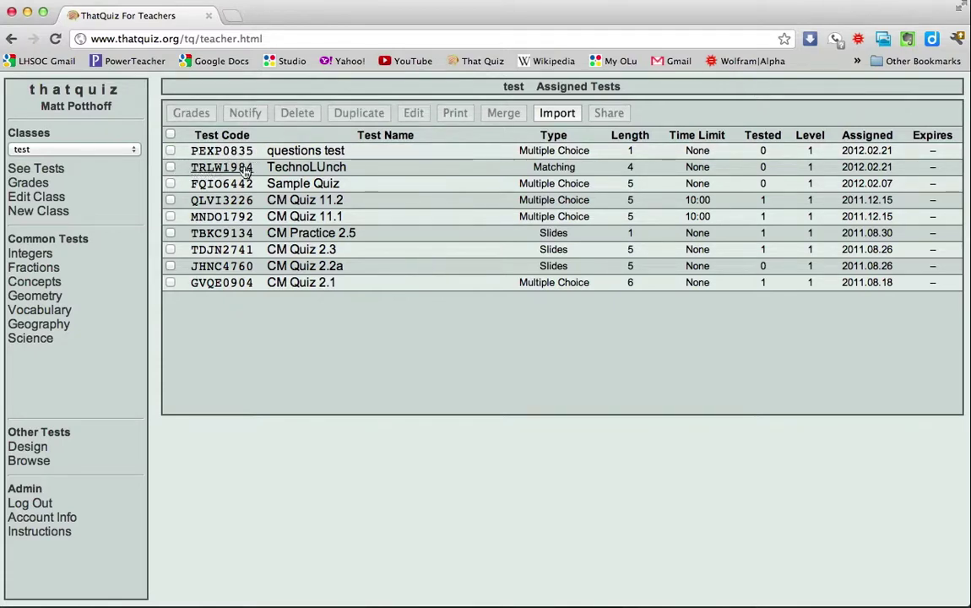
click(323, 168)
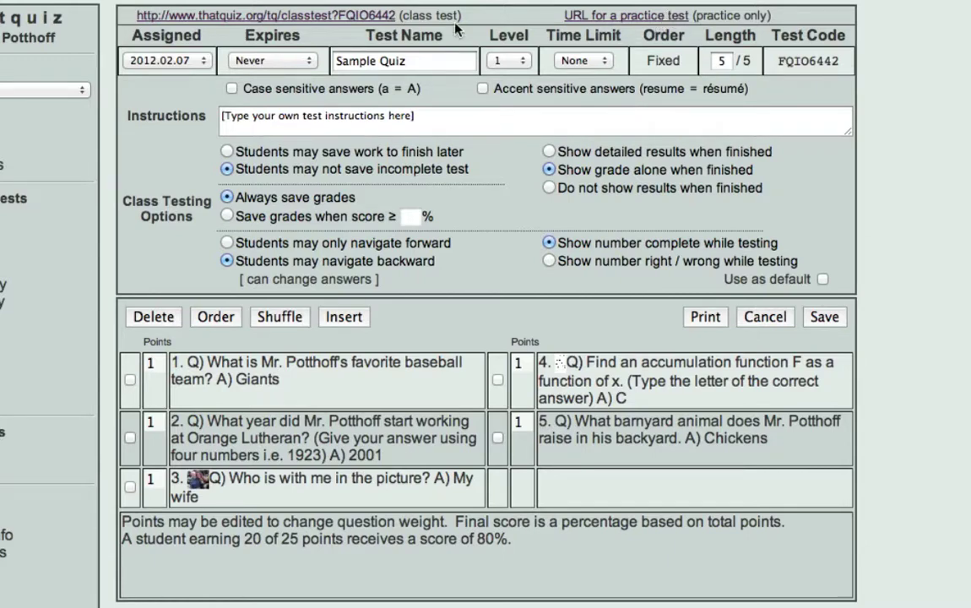
click(199, 62)
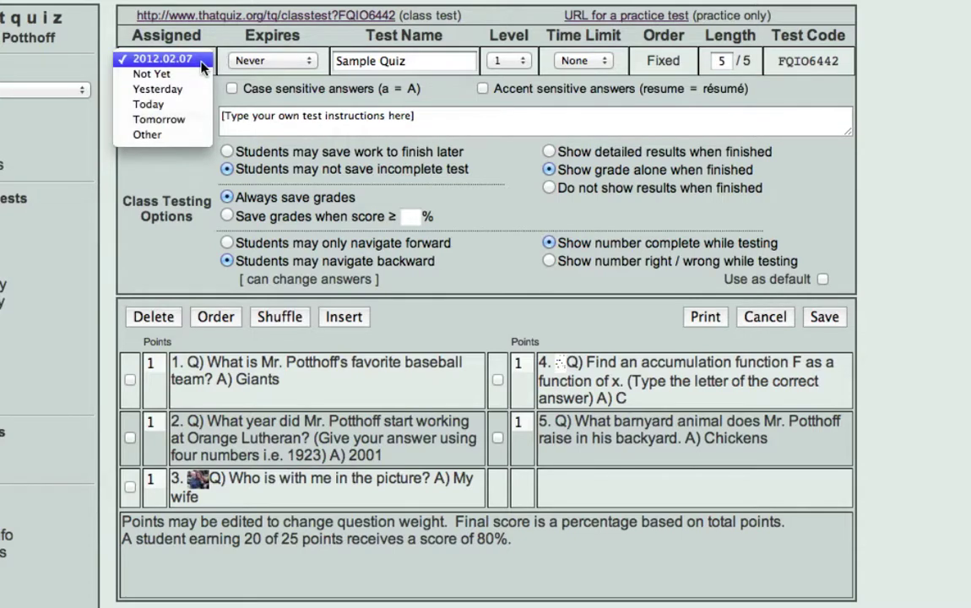
click(201, 61)
click(291, 62)
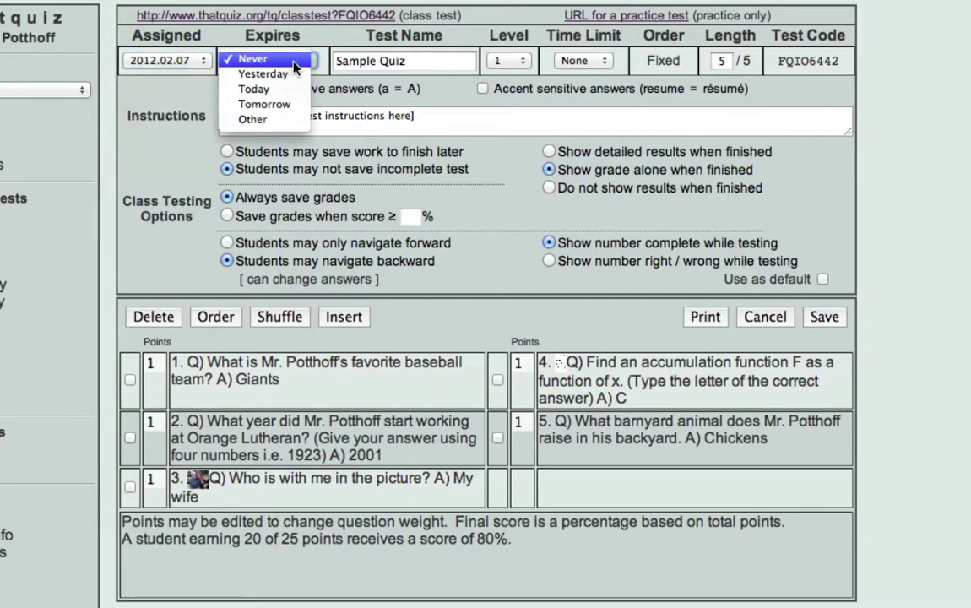
click(292, 61)
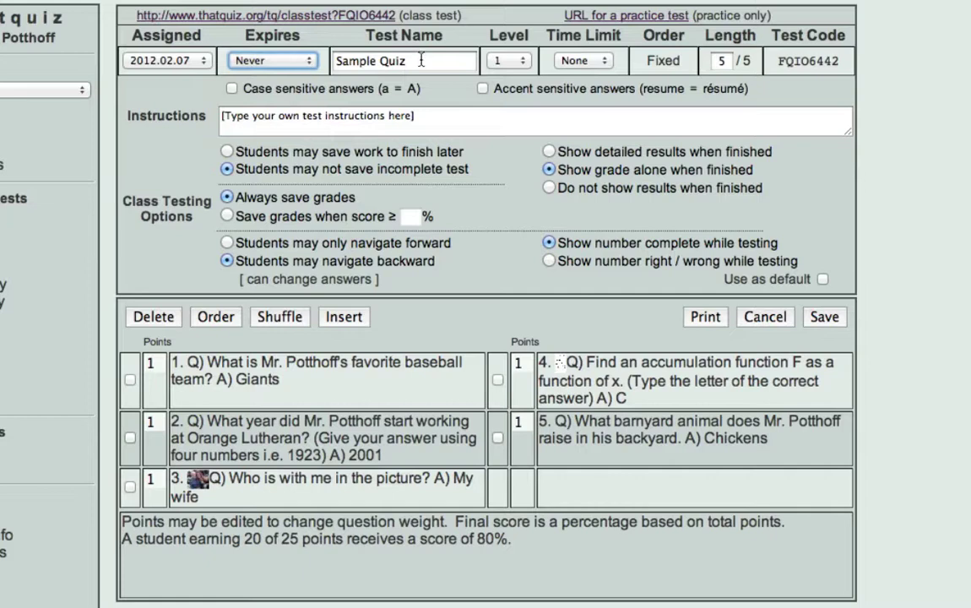
click(498, 61)
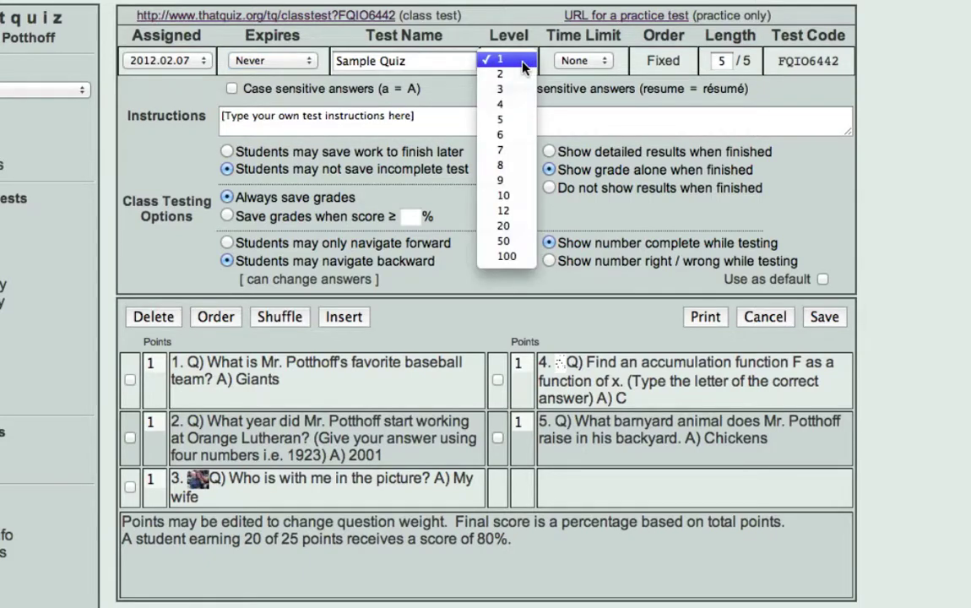
click(523, 63)
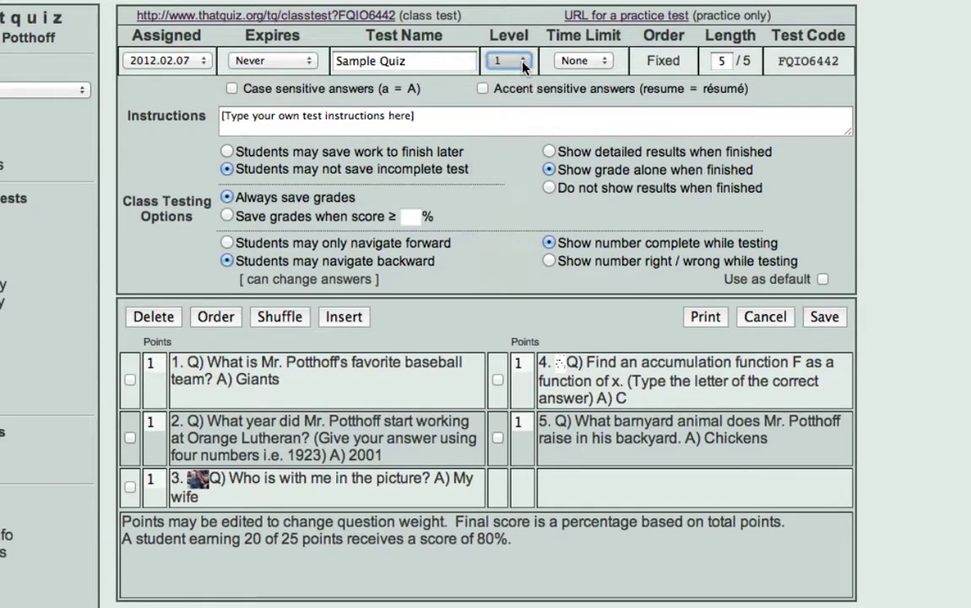
click(603, 64)
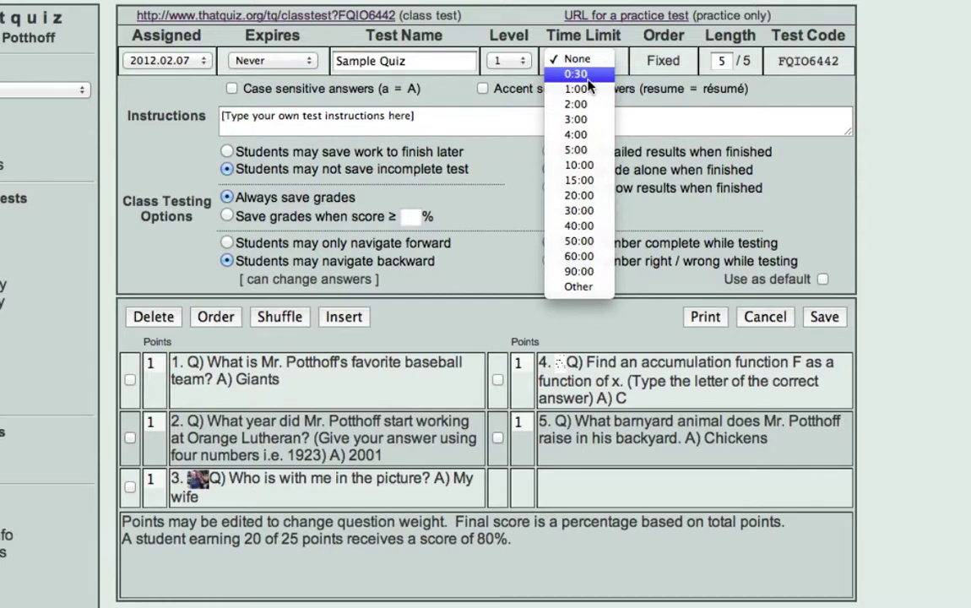
click(661, 65)
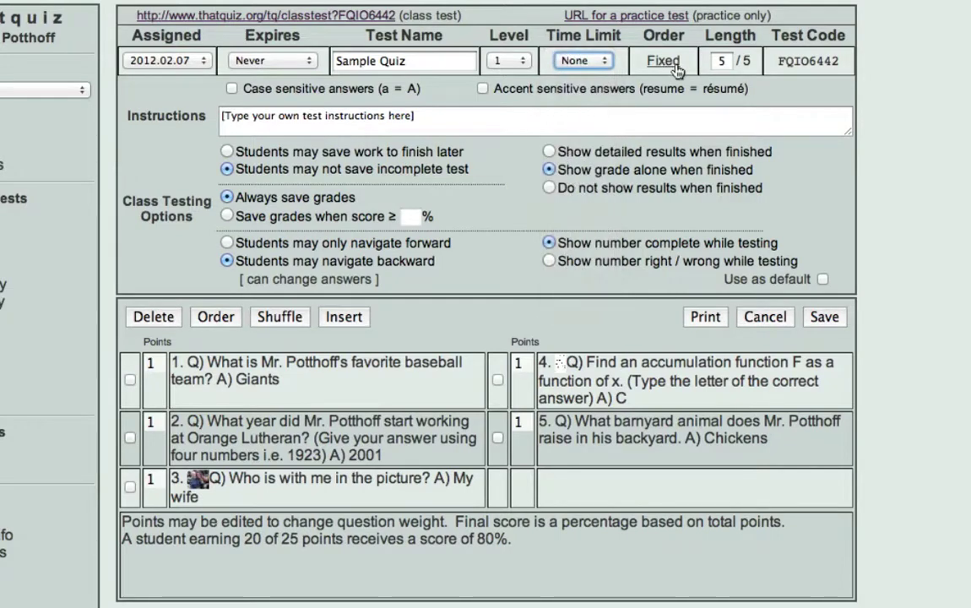
click(668, 63)
click(671, 66)
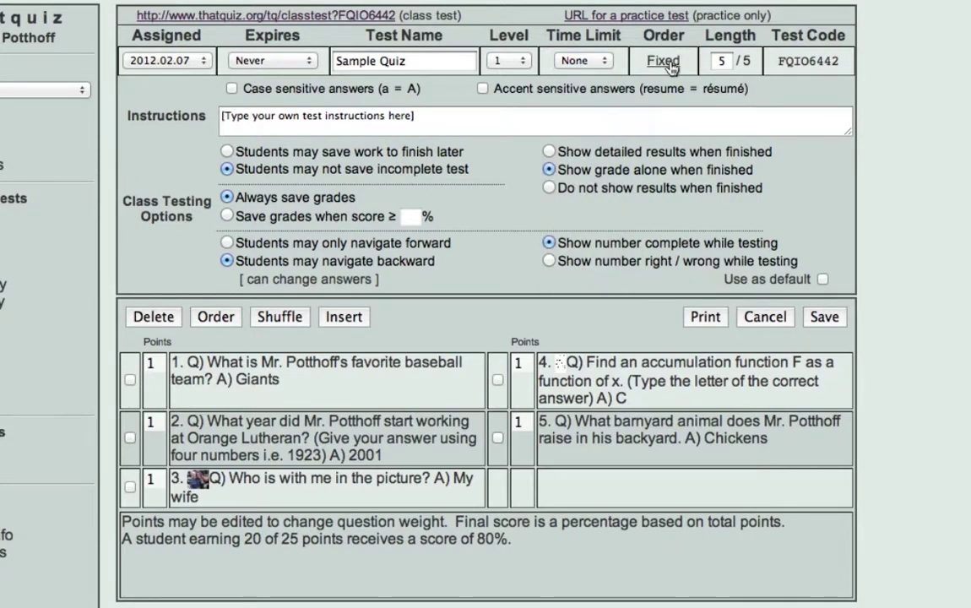
click(671, 66)
click(671, 66)
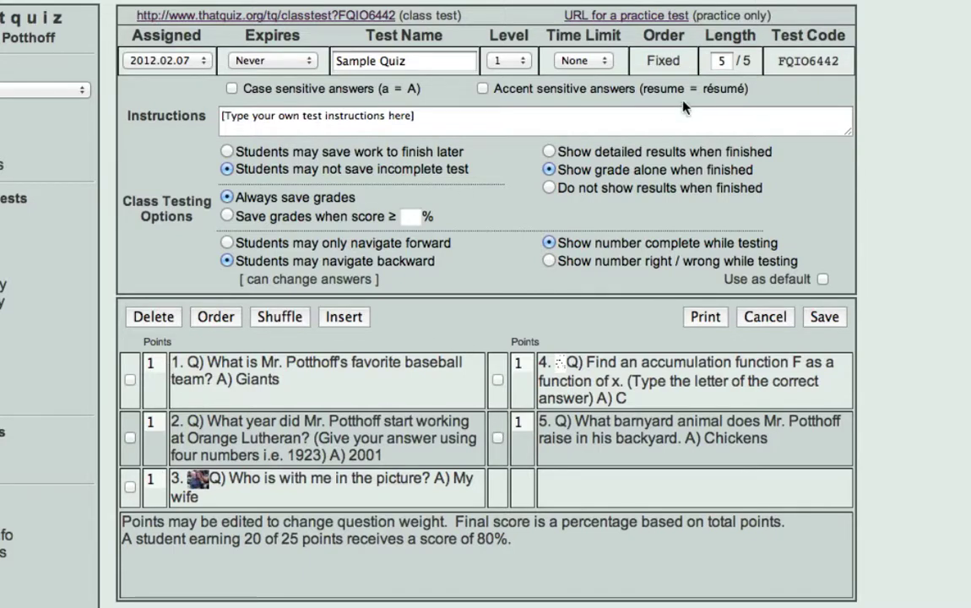
Step: Set Sample Quiz's length to 3 of its 5 questions and highlight test code FQIO6442
click(731, 62)
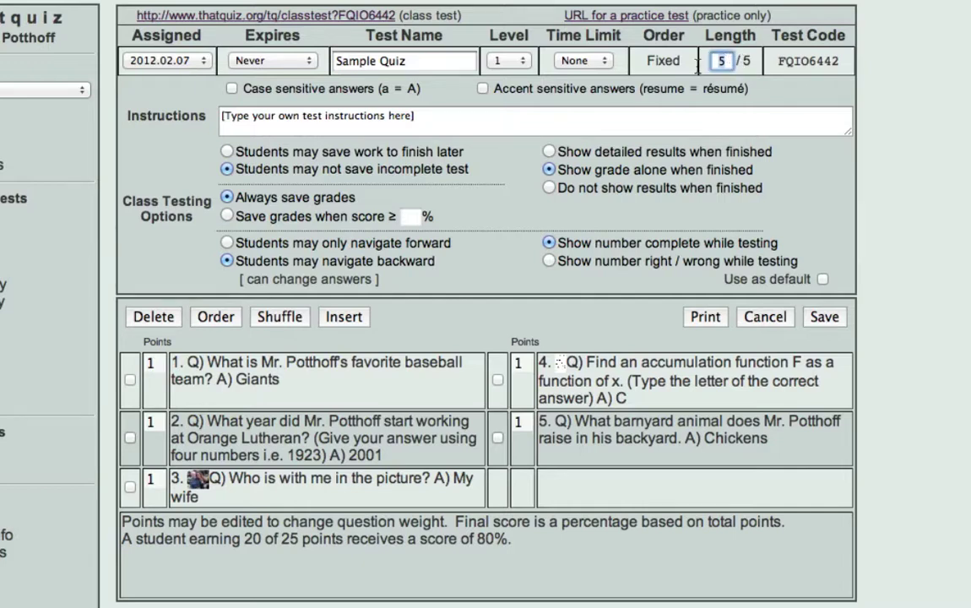
text(3)
click(770, 69)
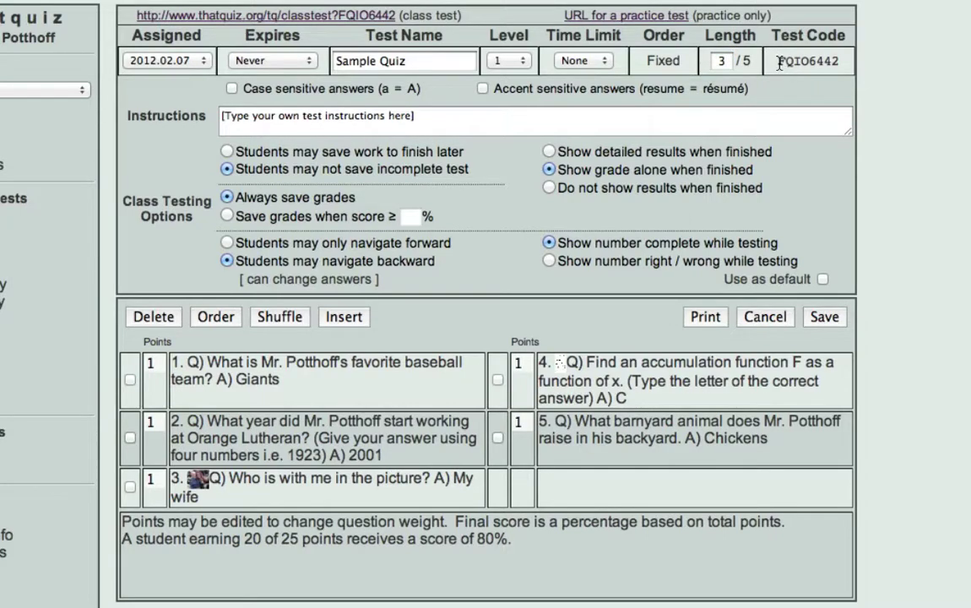
drag(777, 61, 836, 61)
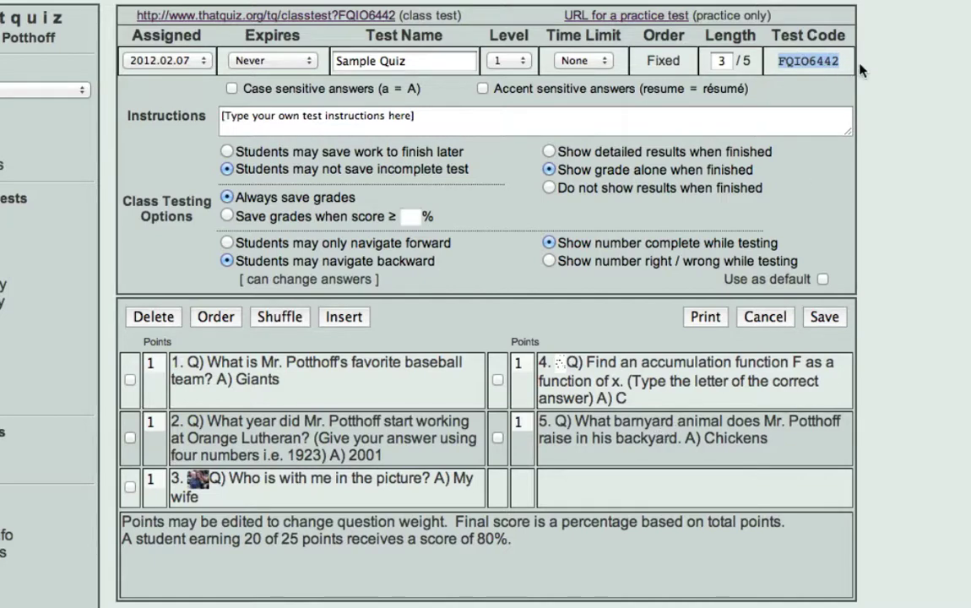
Step: Write instructions 'You have 10 minutes to take the qui…' and set a 10:00 time limit
click(239, 117)
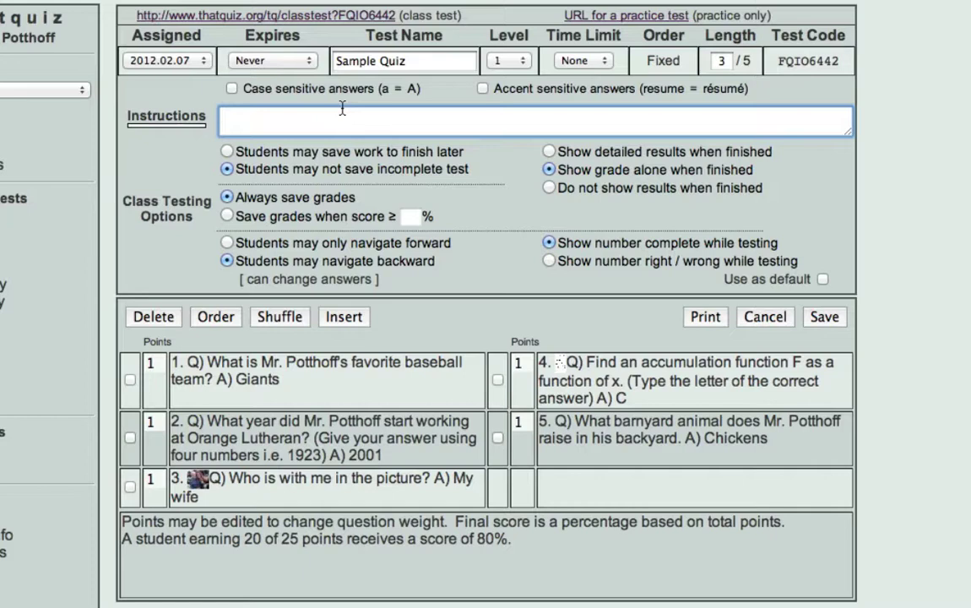
text(You have 10 minutes to take the quiz.)
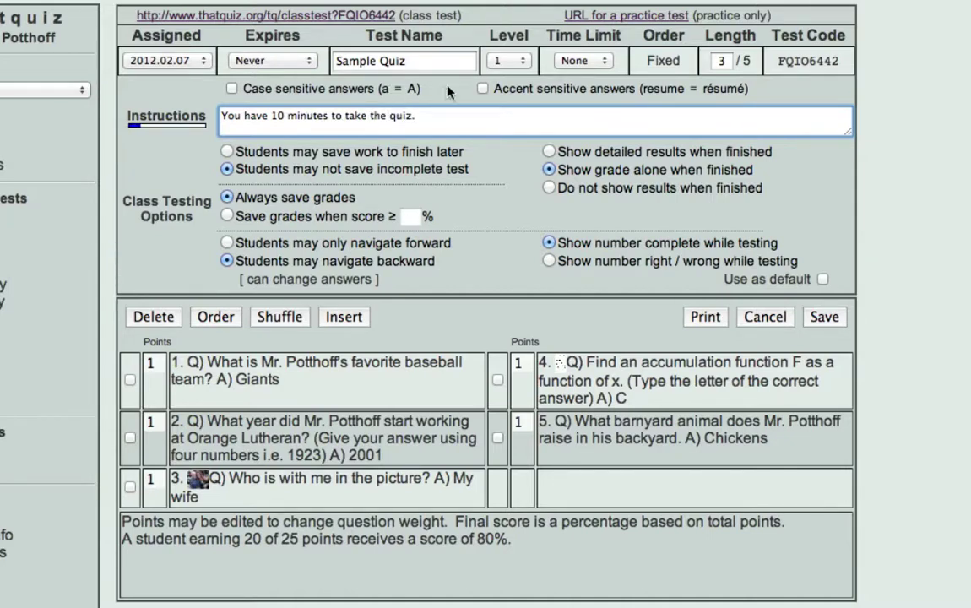
click(582, 60)
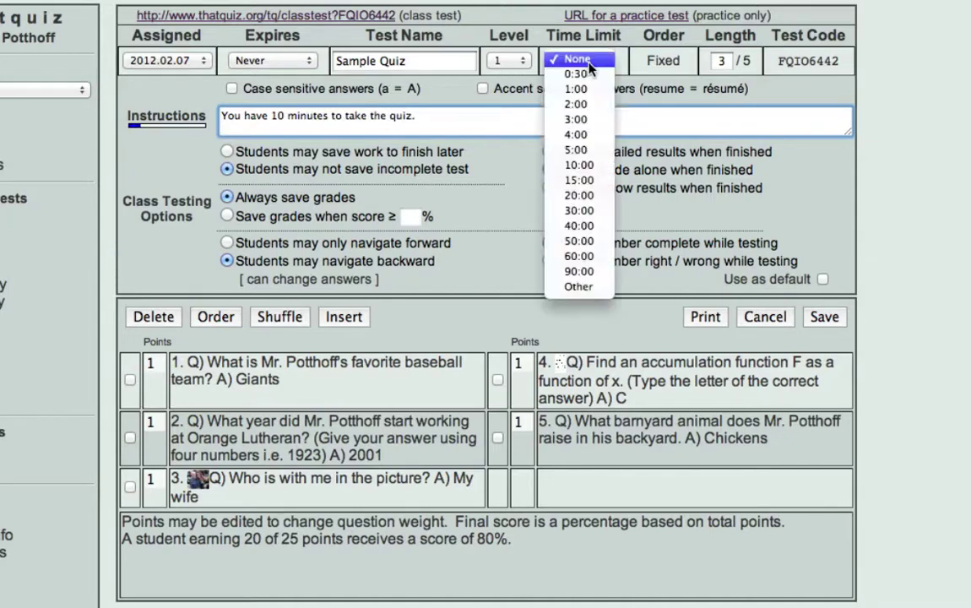
click(595, 167)
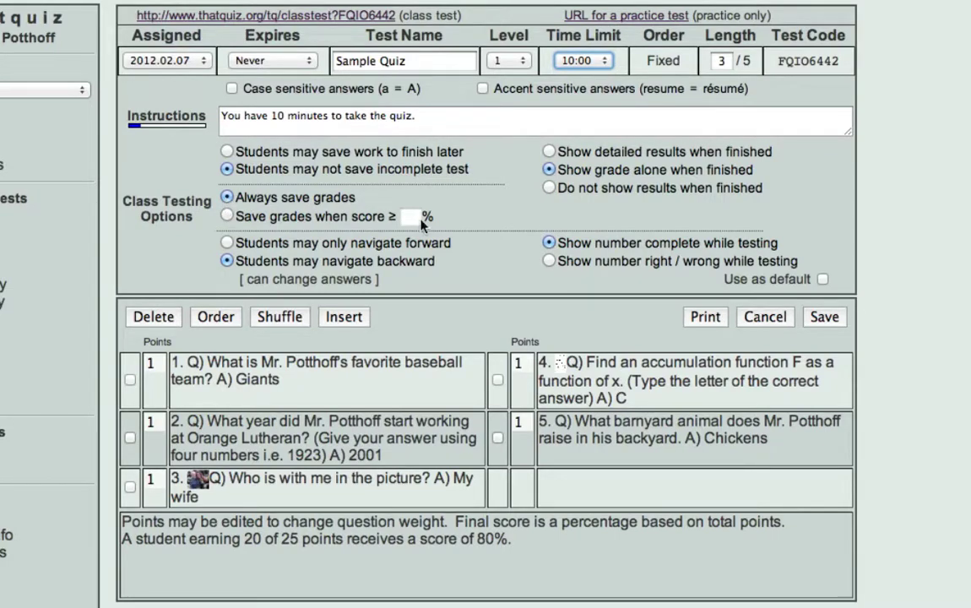
Step: Save grades only when the score is at least 50
click(227, 216)
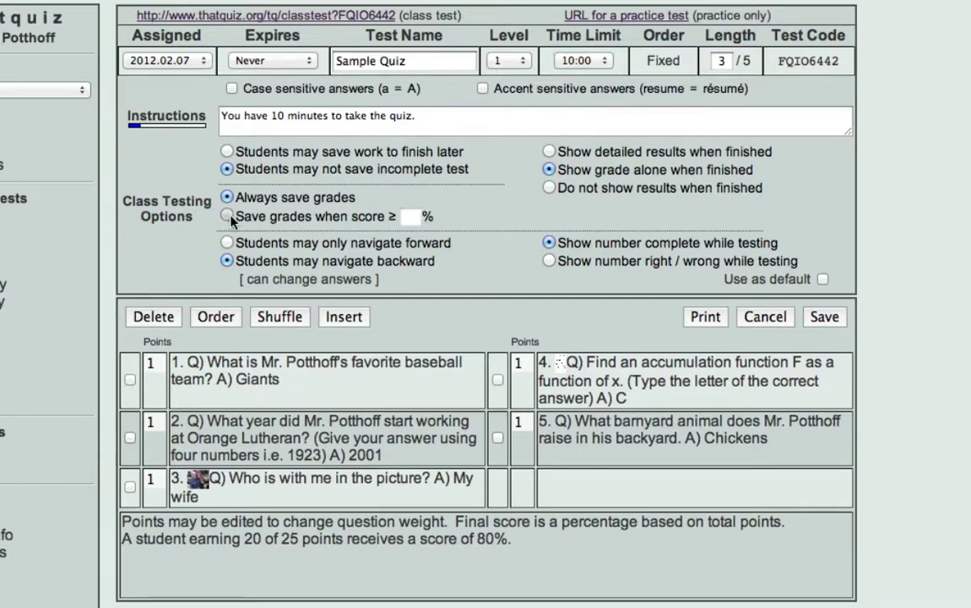
click(411, 216)
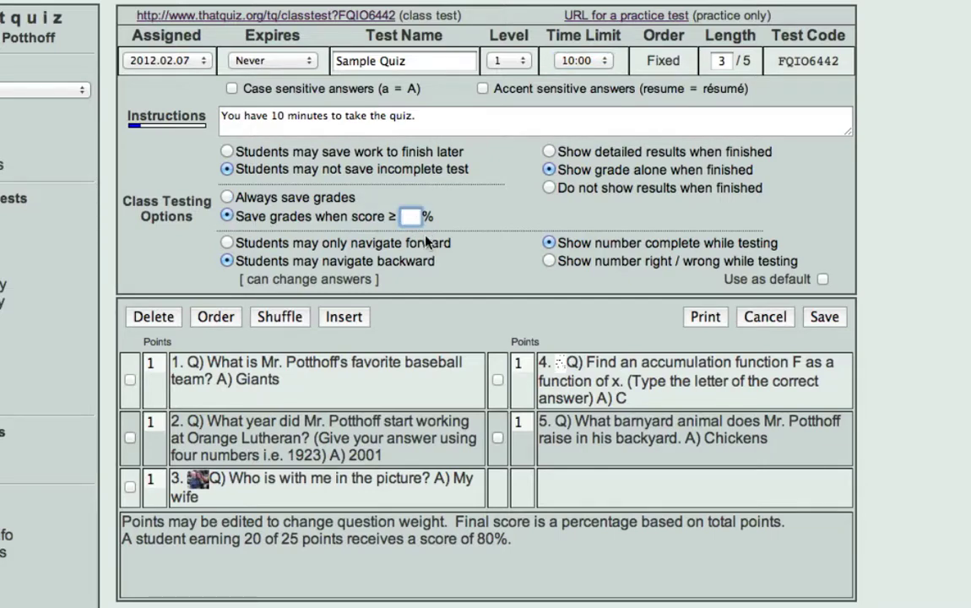
text(50)
Step: Try the testing and result options, ending on number complete and grade alone
click(550, 262)
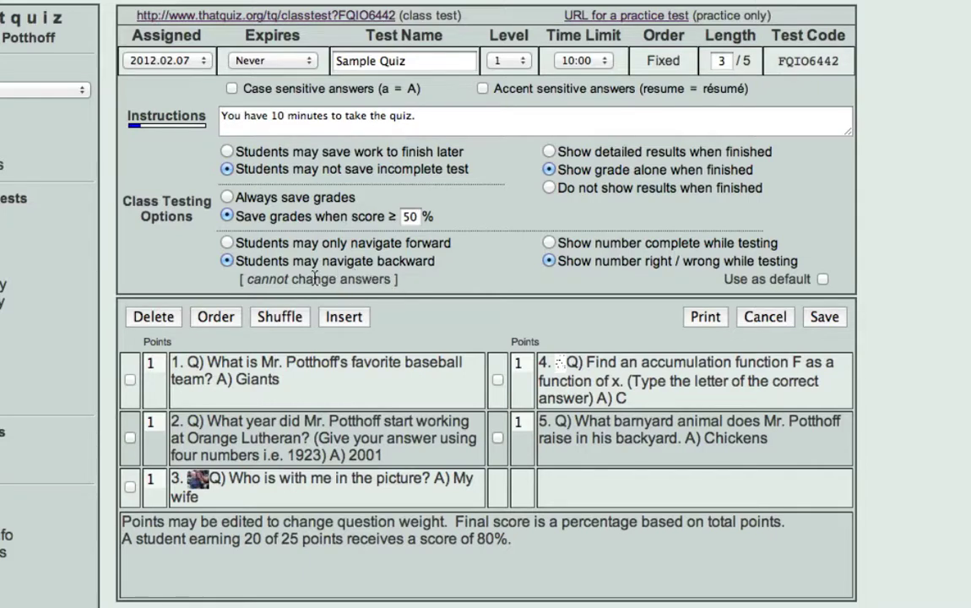
click(549, 244)
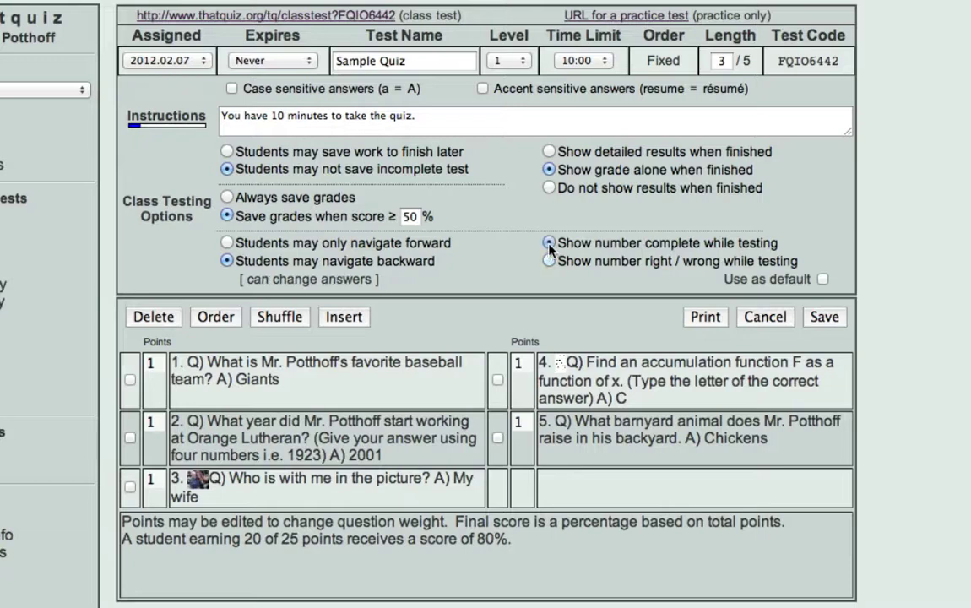
click(555, 155)
click(569, 173)
click(550, 189)
click(586, 173)
Step: Drag questions to reorder them, putting the baseball question back in first place
drag(264, 394, 246, 449)
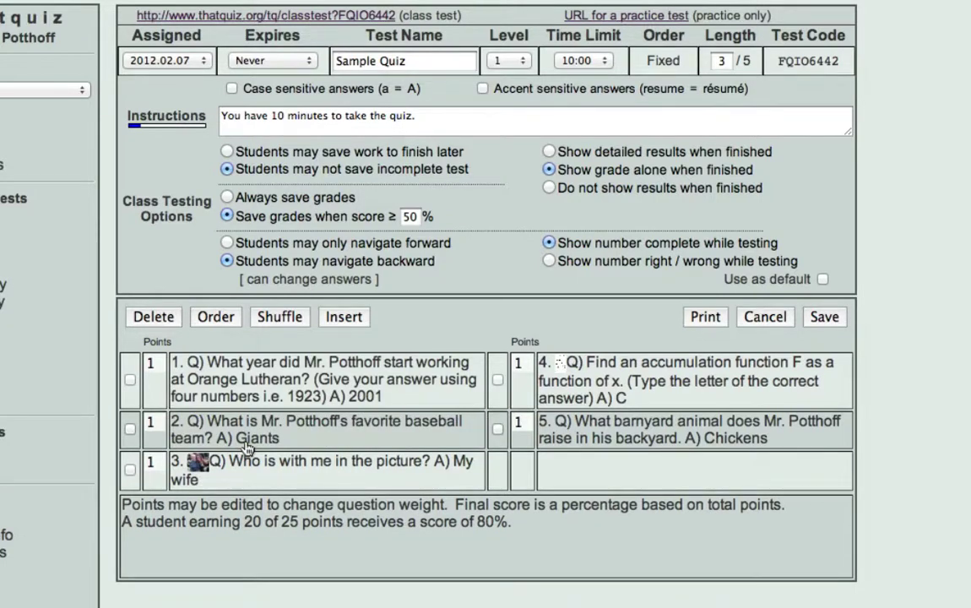
drag(241, 356, 396, 384)
click(130, 380)
click(279, 317)
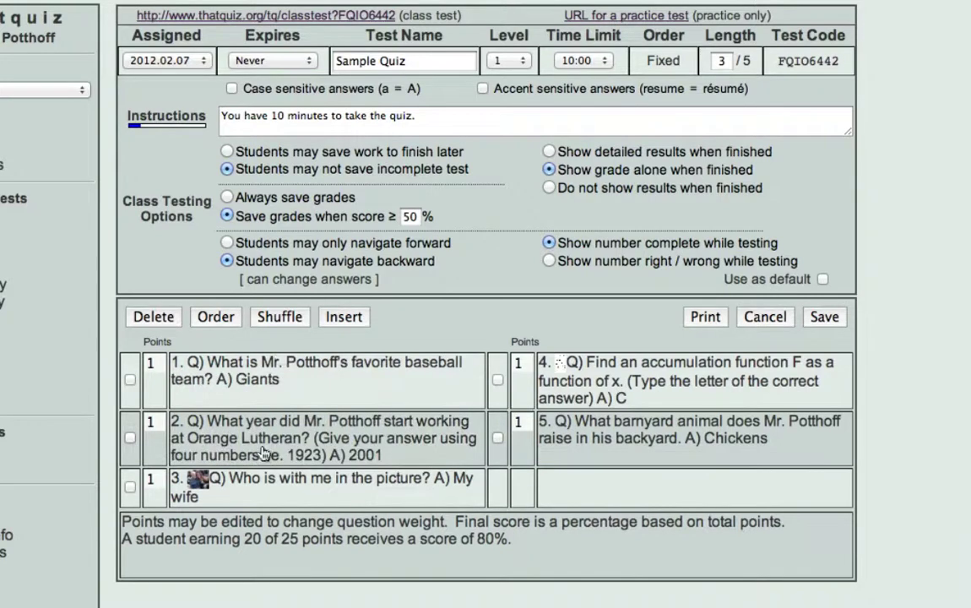
Step: Shuffle the questions several times, show the insert categories, then reset the order
click(288, 320)
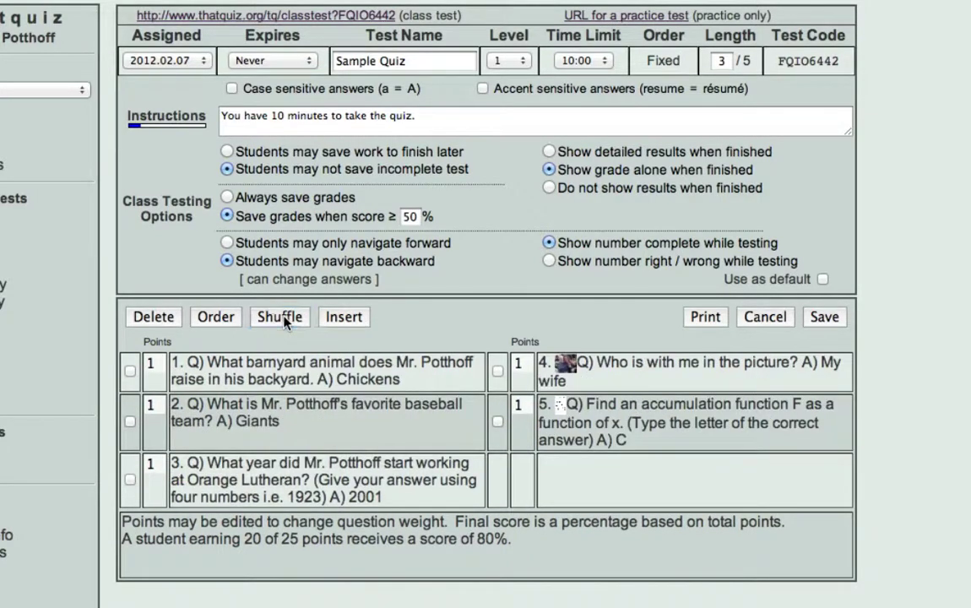
click(285, 321)
click(285, 322)
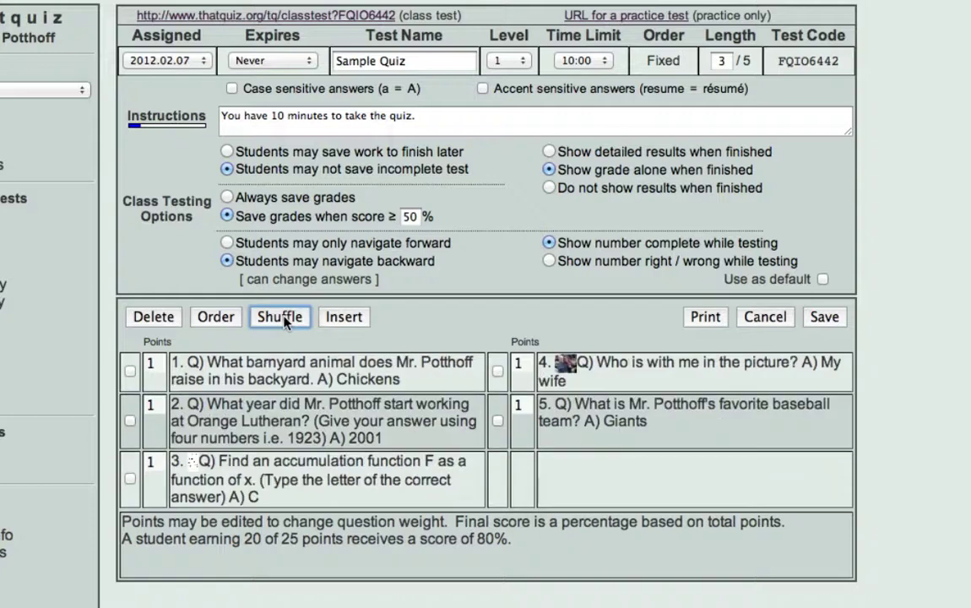
click(346, 317)
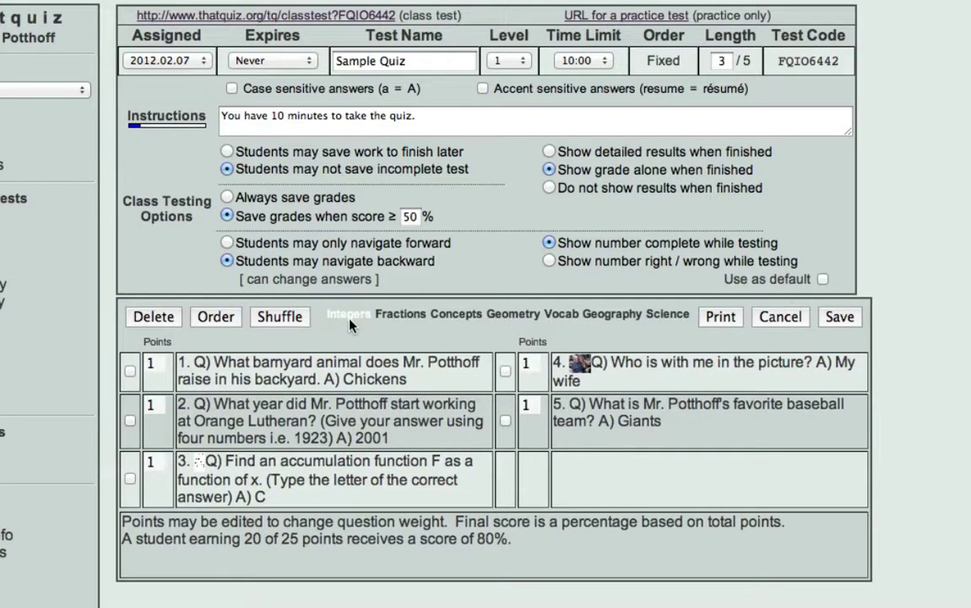
mouse_move(420, 317)
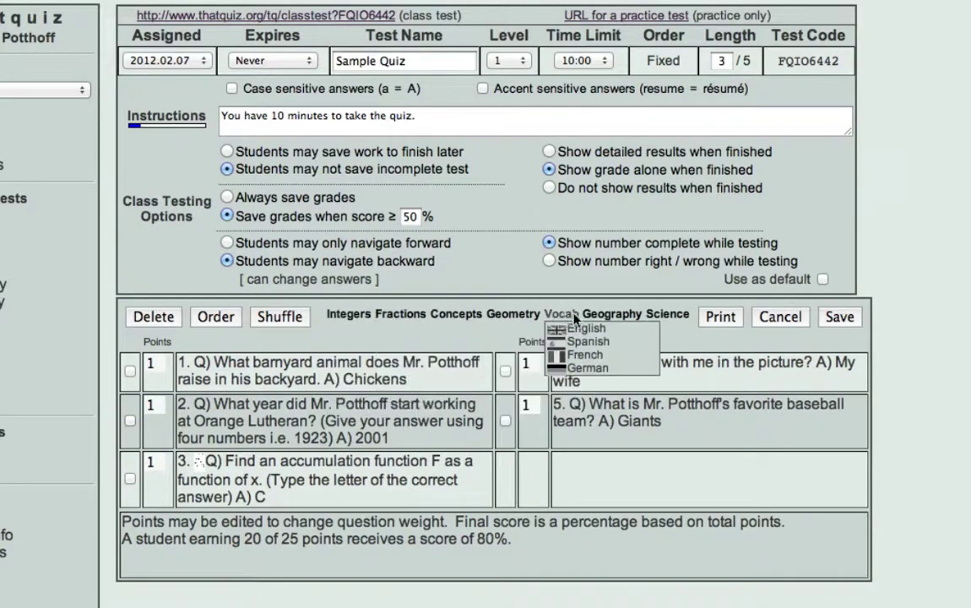
click(213, 319)
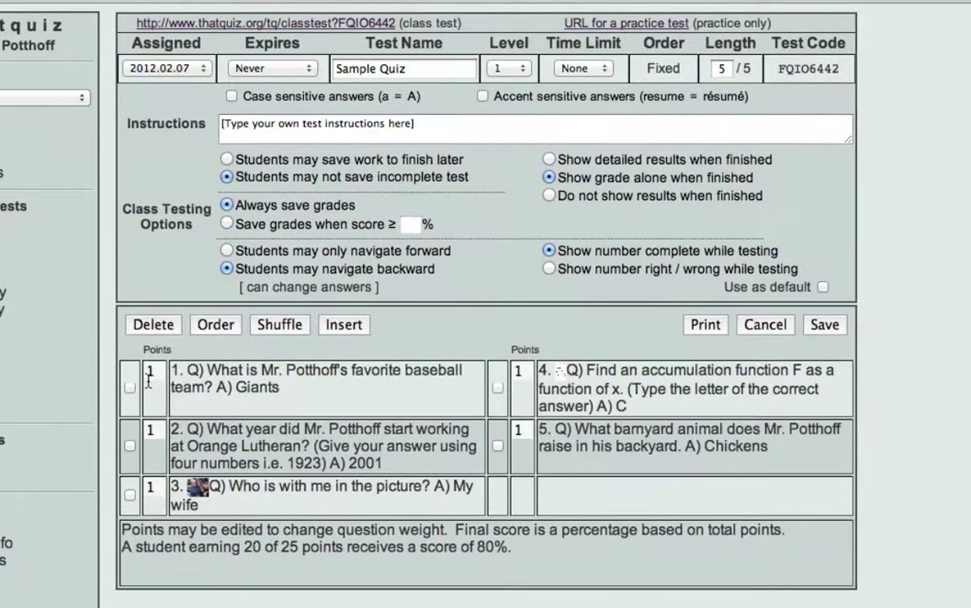
Step: Set question 1's point value to 5, then return to the class's Assigned Tests list
double_click(145, 373)
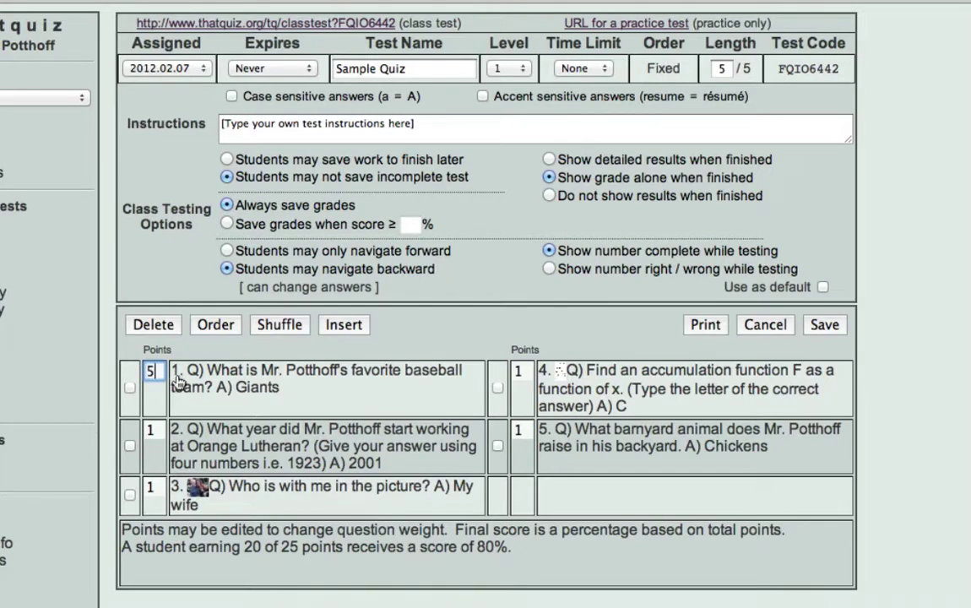
text(50)
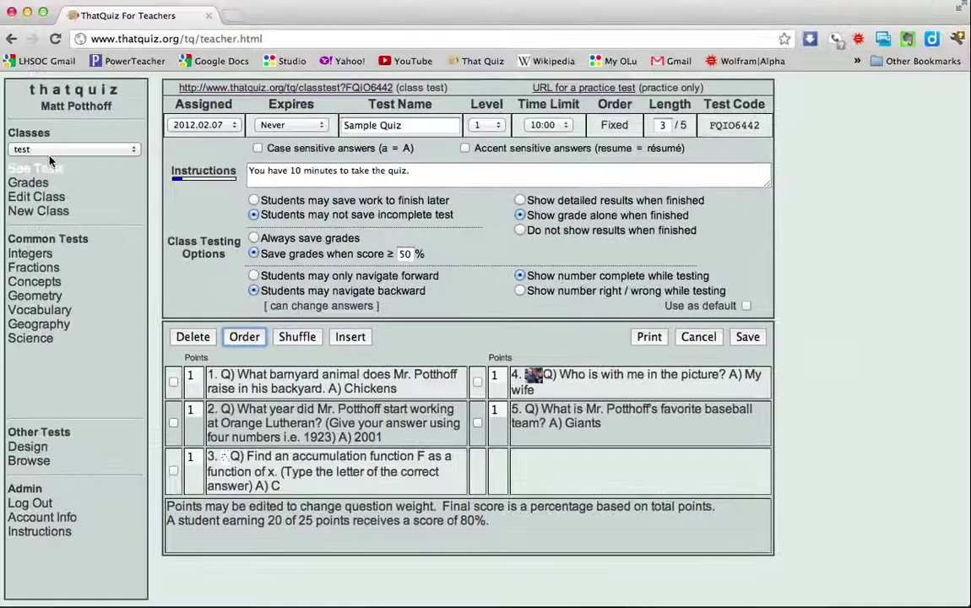
click(41, 170)
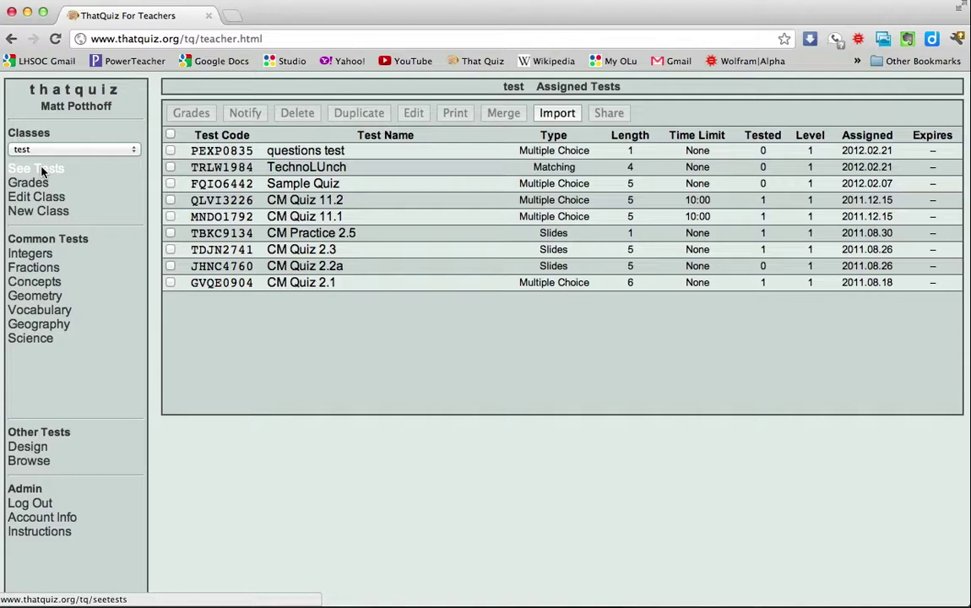
Step: Select Sample Quiz in the Assigned Tests table and open its email notification form
click(170, 183)
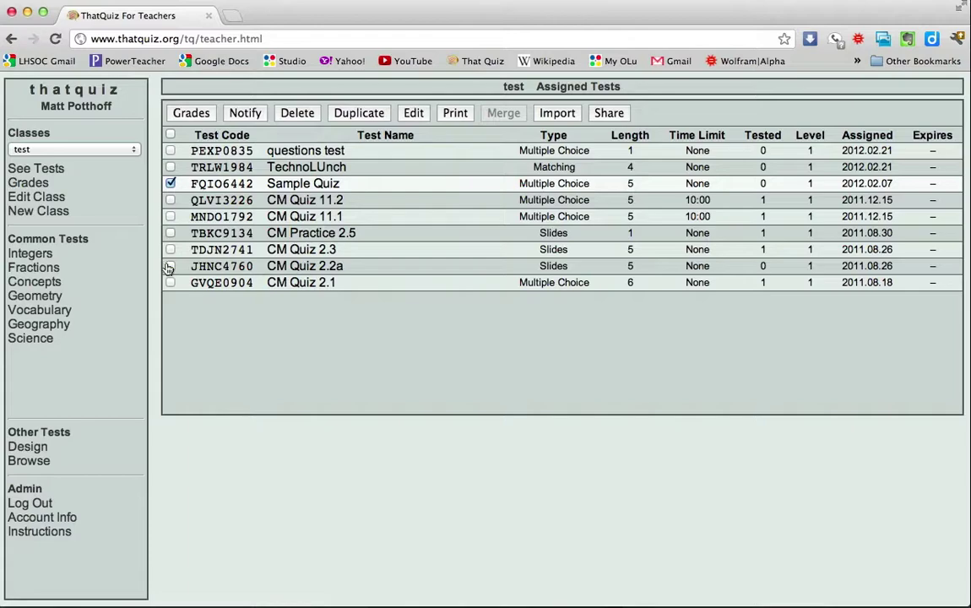
click(245, 114)
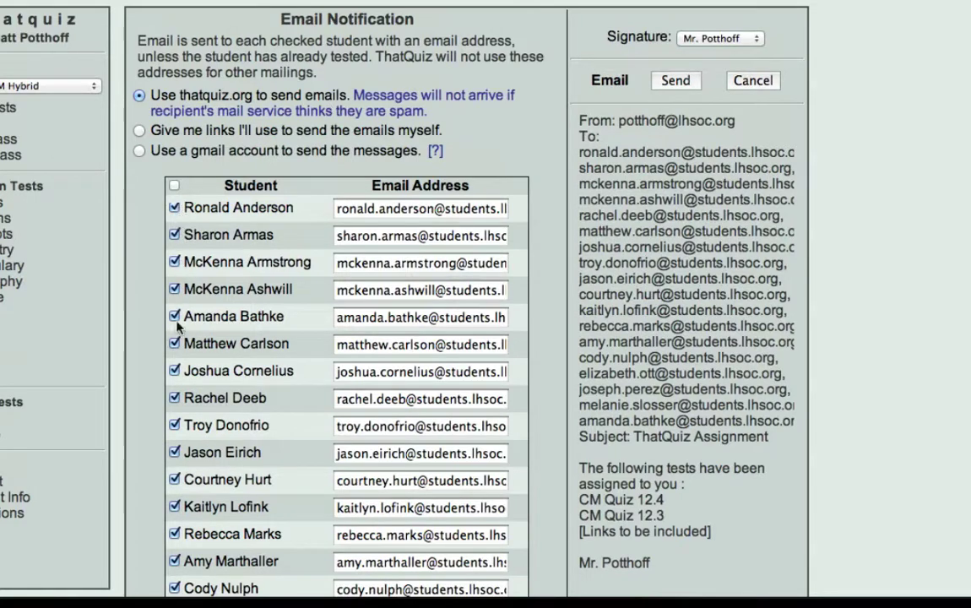
Step: Check all students as recipients, then uncheck the one student to leave out
scroll(160, 384, down, 4)
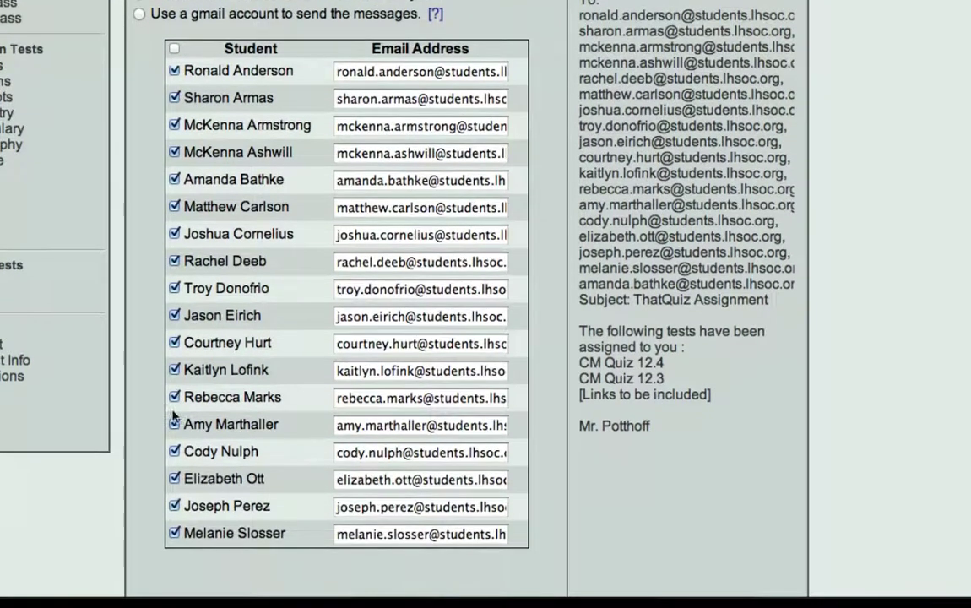
click(174, 506)
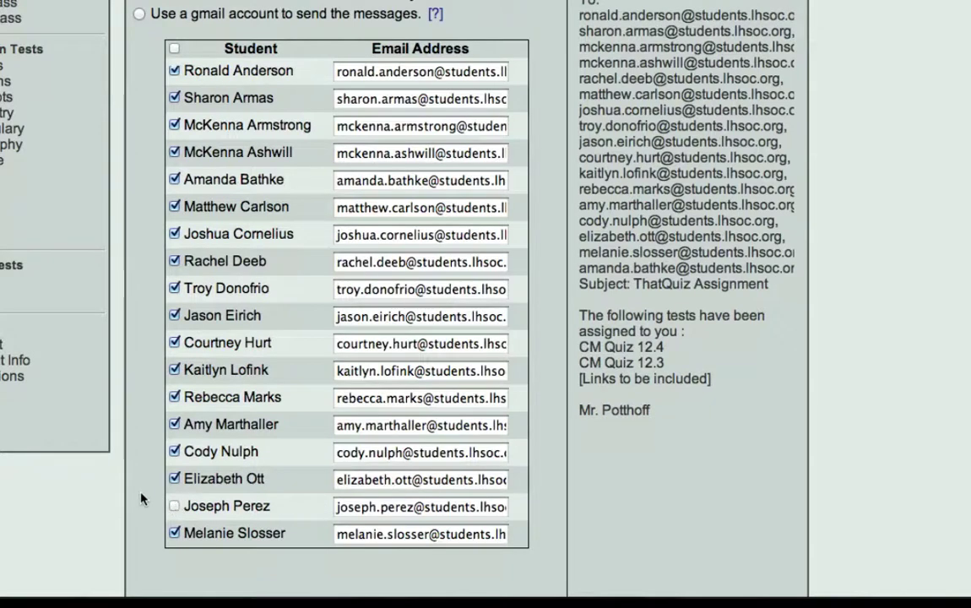
scroll(141, 499, up, 3)
click(174, 150)
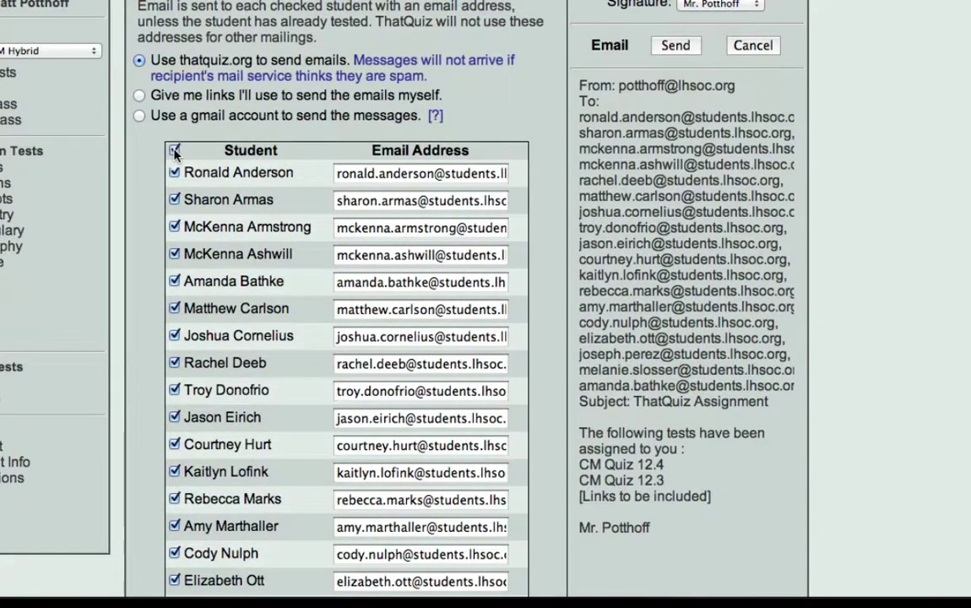
scroll(156, 241, down, 3)
scroll(156, 241, up, 3)
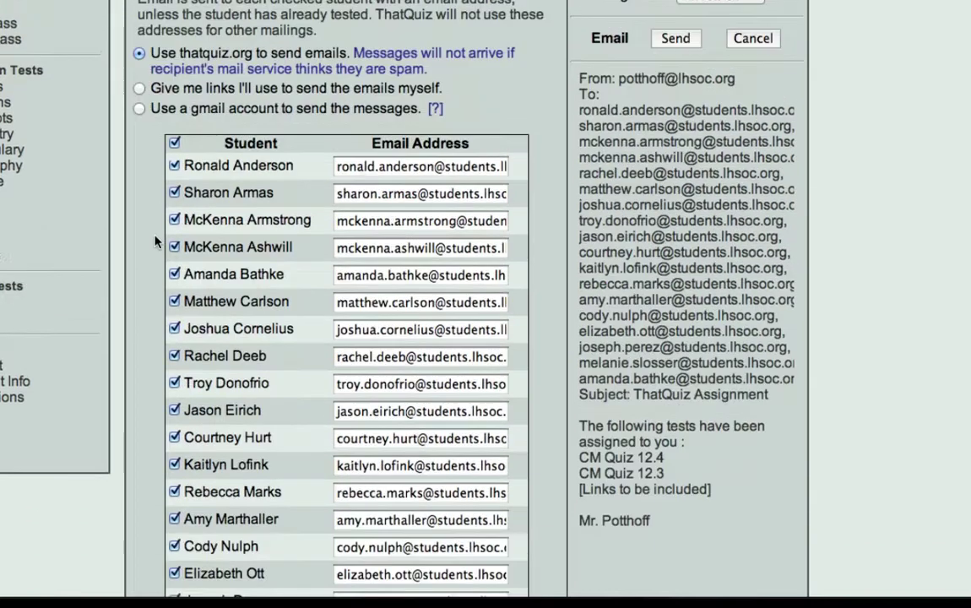
click(175, 143)
scroll(152, 325, down, 2)
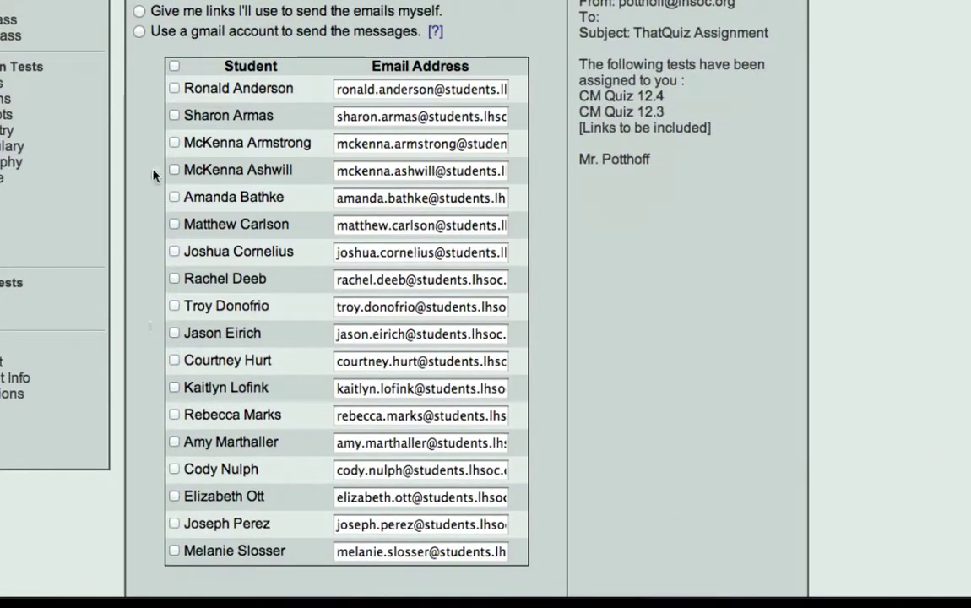
click(175, 66)
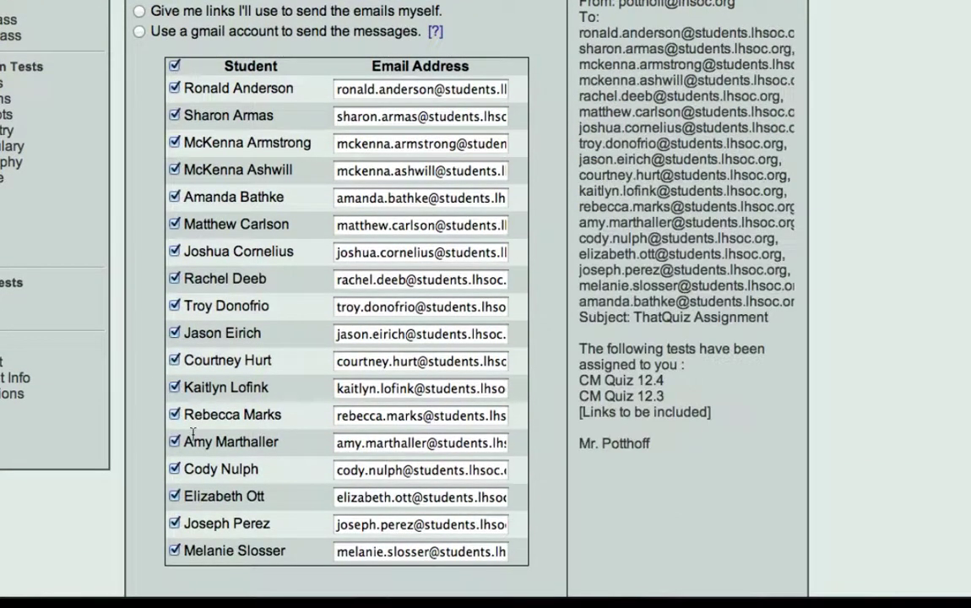
click(175, 522)
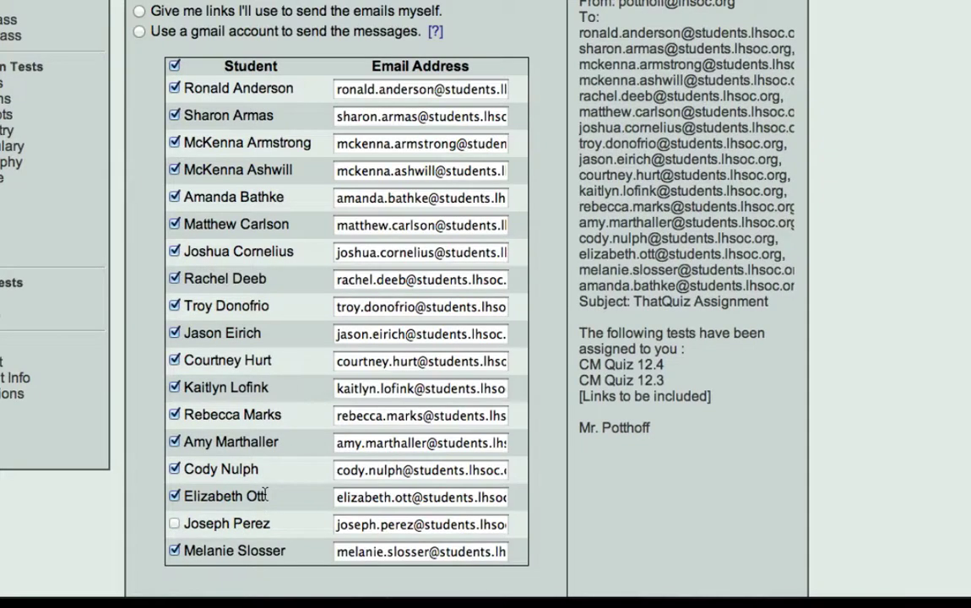
scroll(266, 494, up, 3)
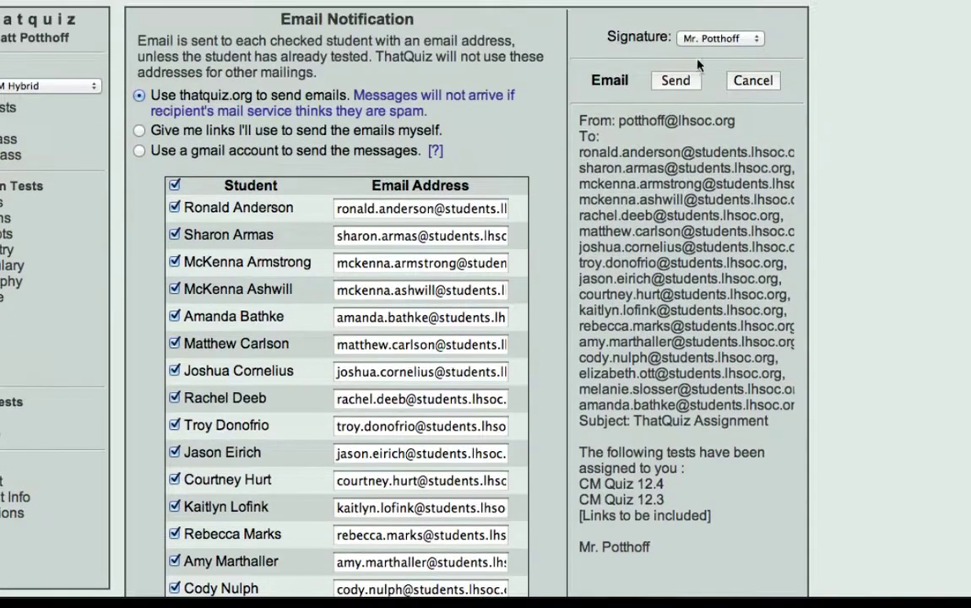
Step: Keep the current signature, send the email to the checked students, and return to Assigned Tests
click(719, 38)
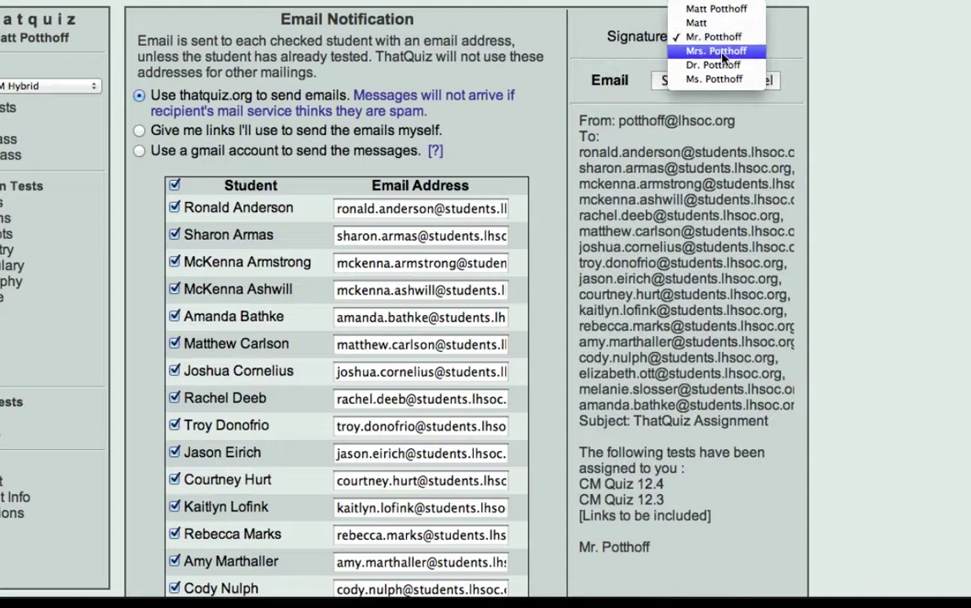
click(726, 37)
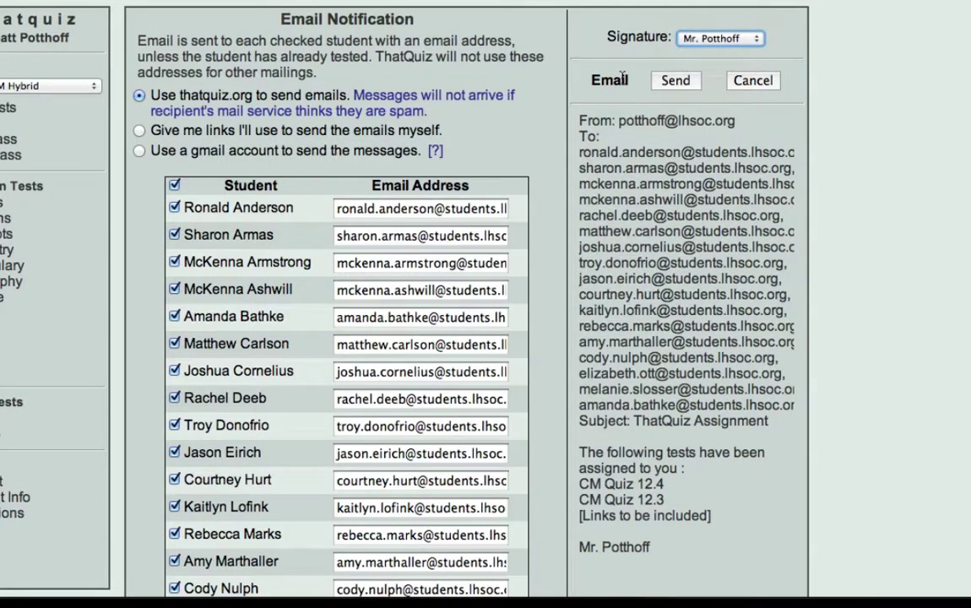
click(675, 81)
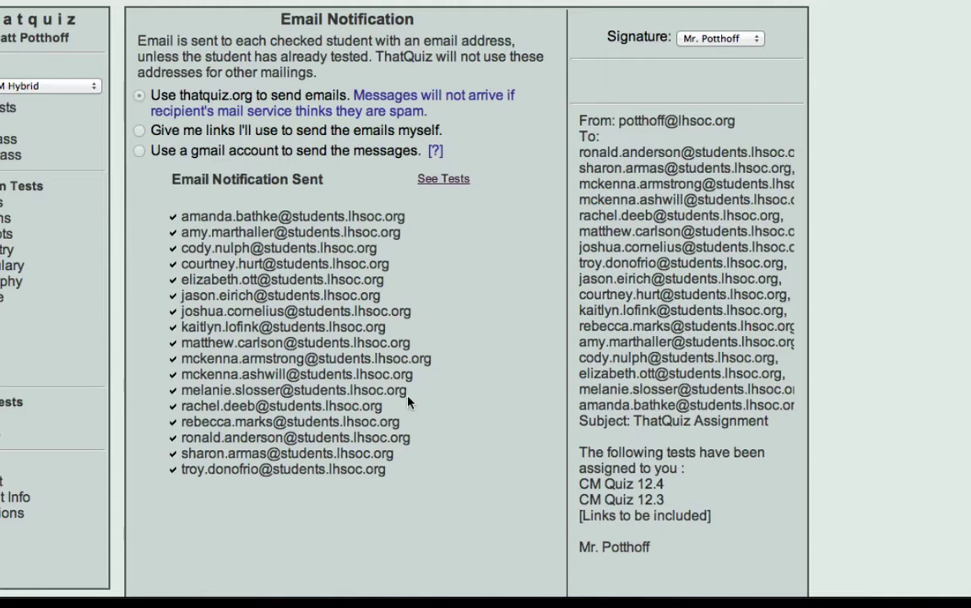
click(444, 179)
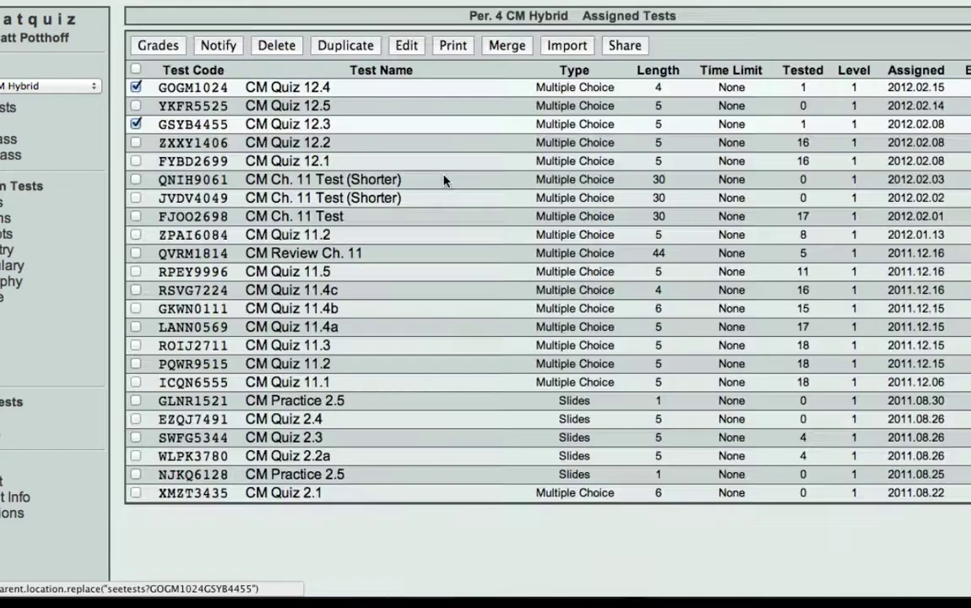